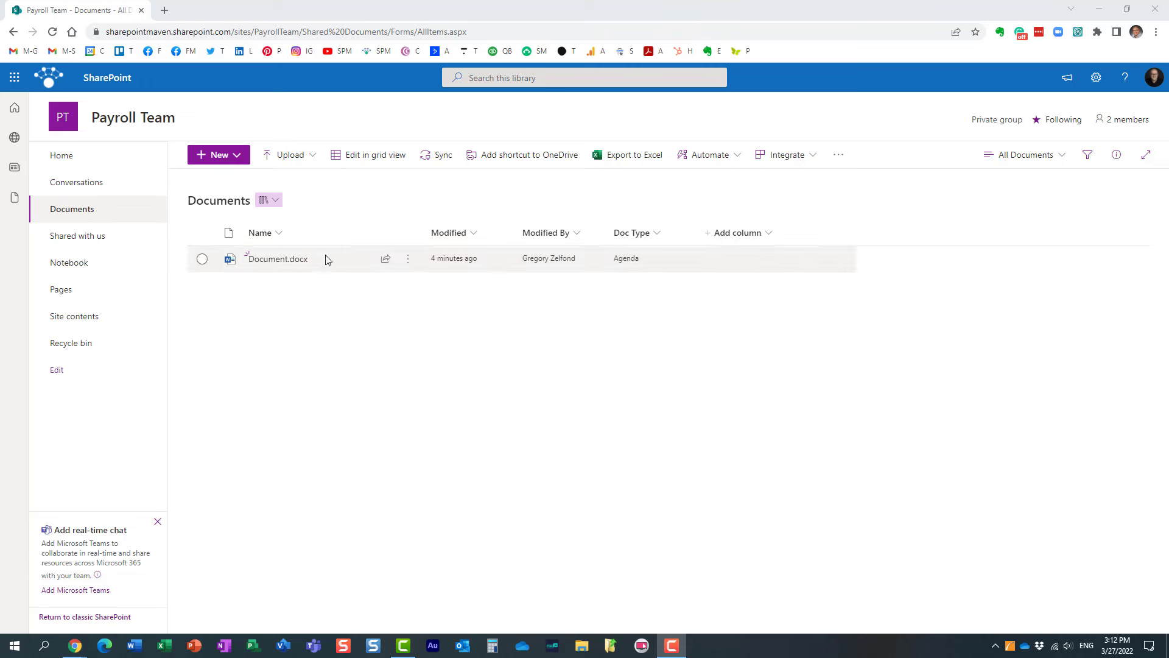
- Review Document.docx's details pane and view statistics, then check the site group's membership
left_click(205, 259)
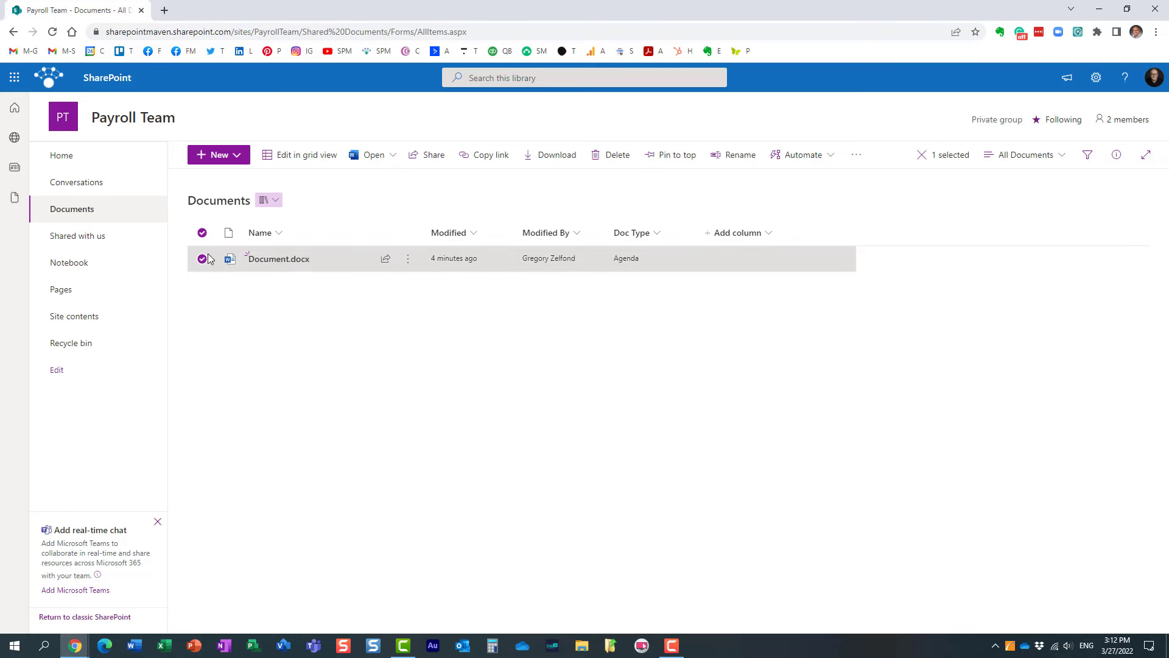
left_click(1114, 156)
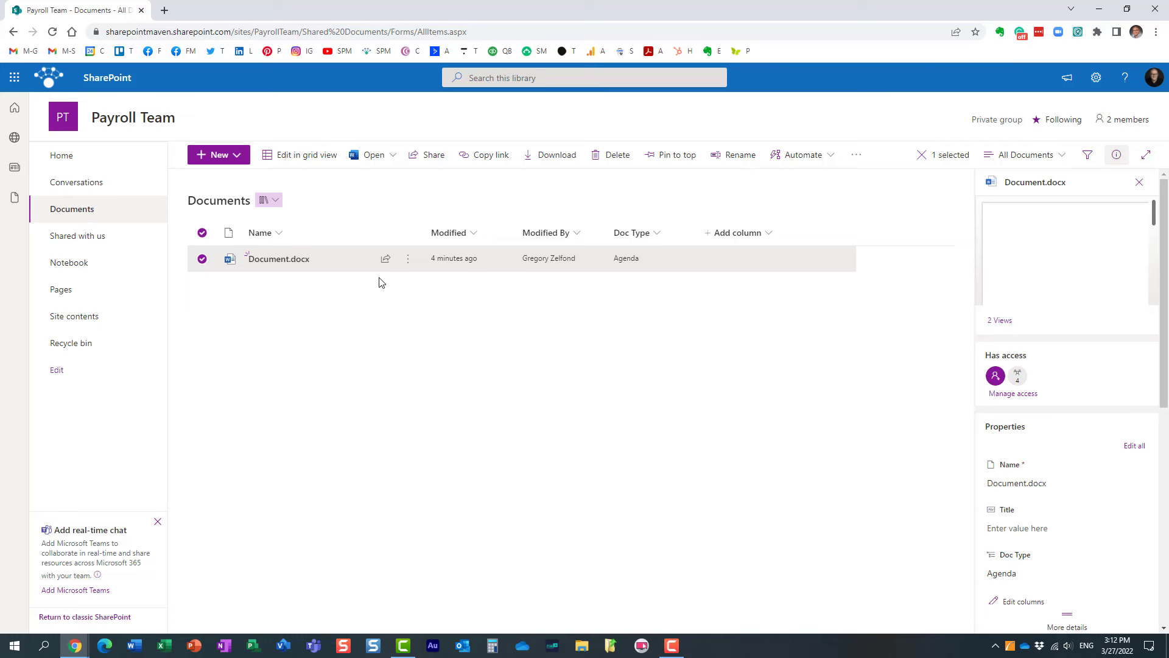
left_click(1000, 321)
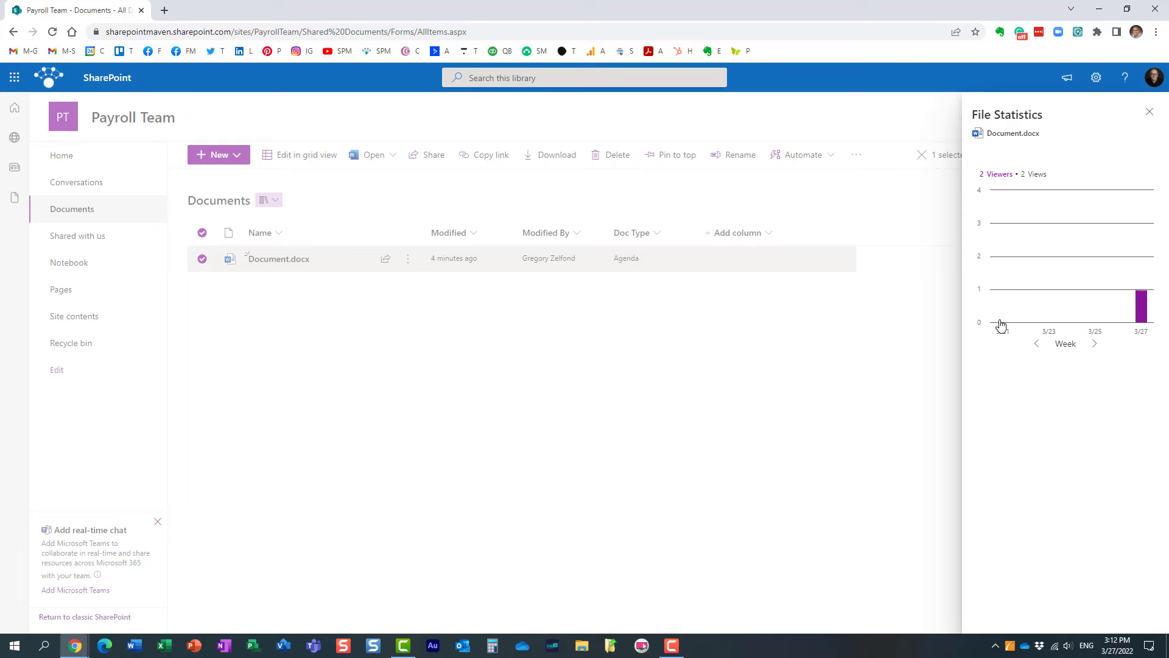
left_click(1150, 111)
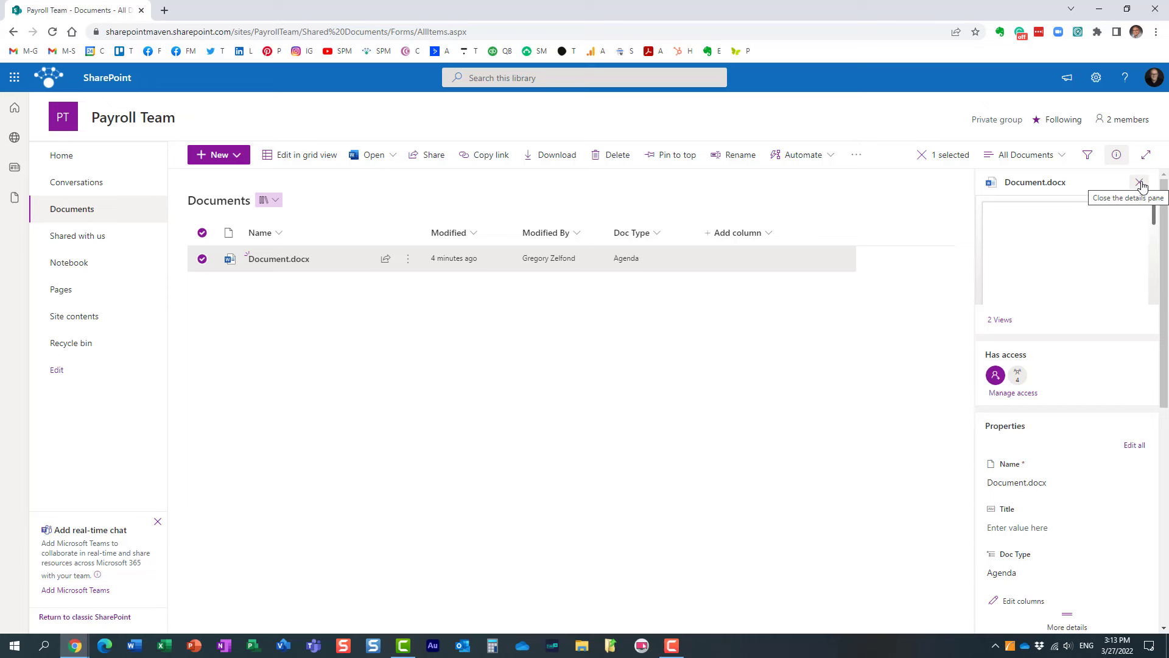
left_click(1141, 185)
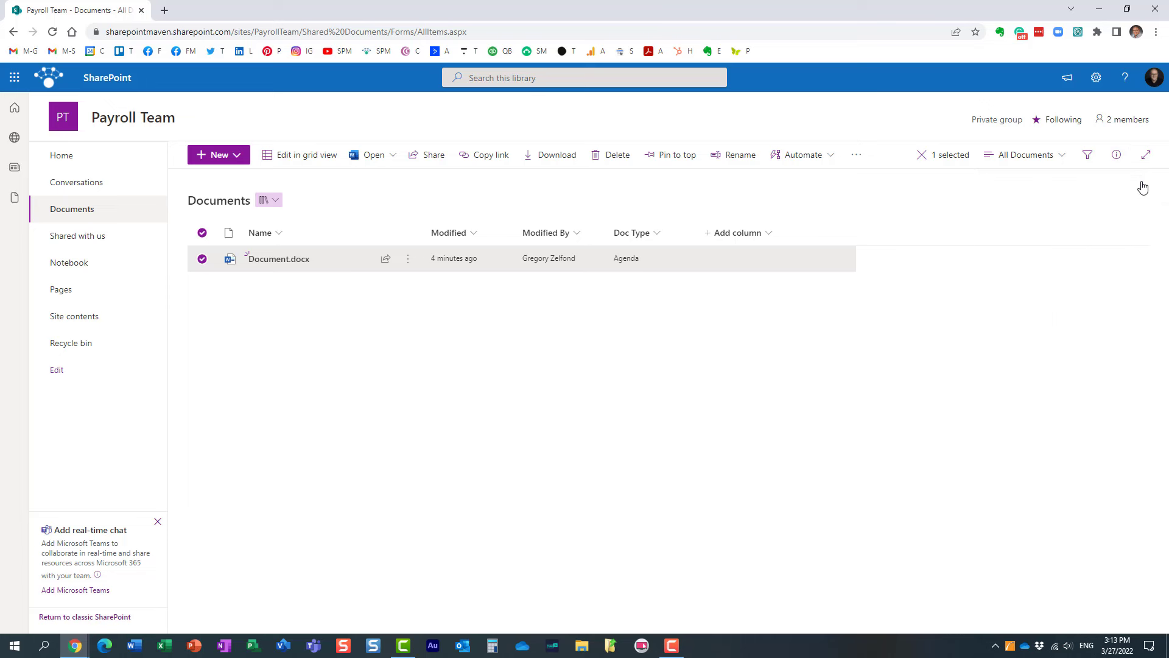
left_click(202, 261)
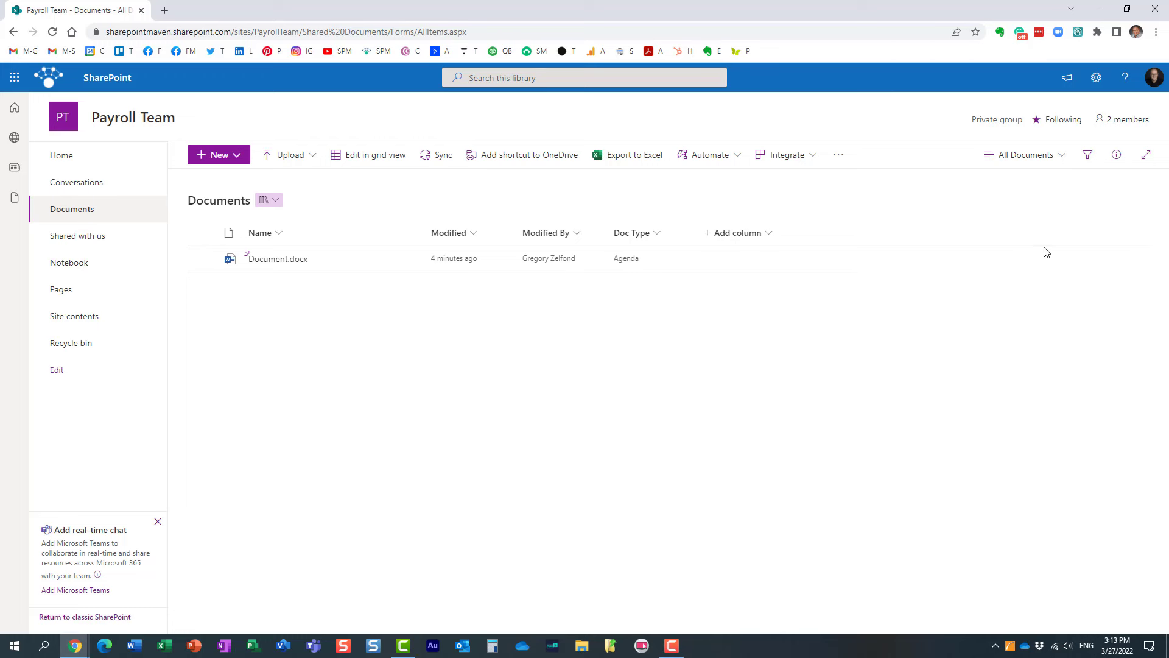
left_click(1130, 119)
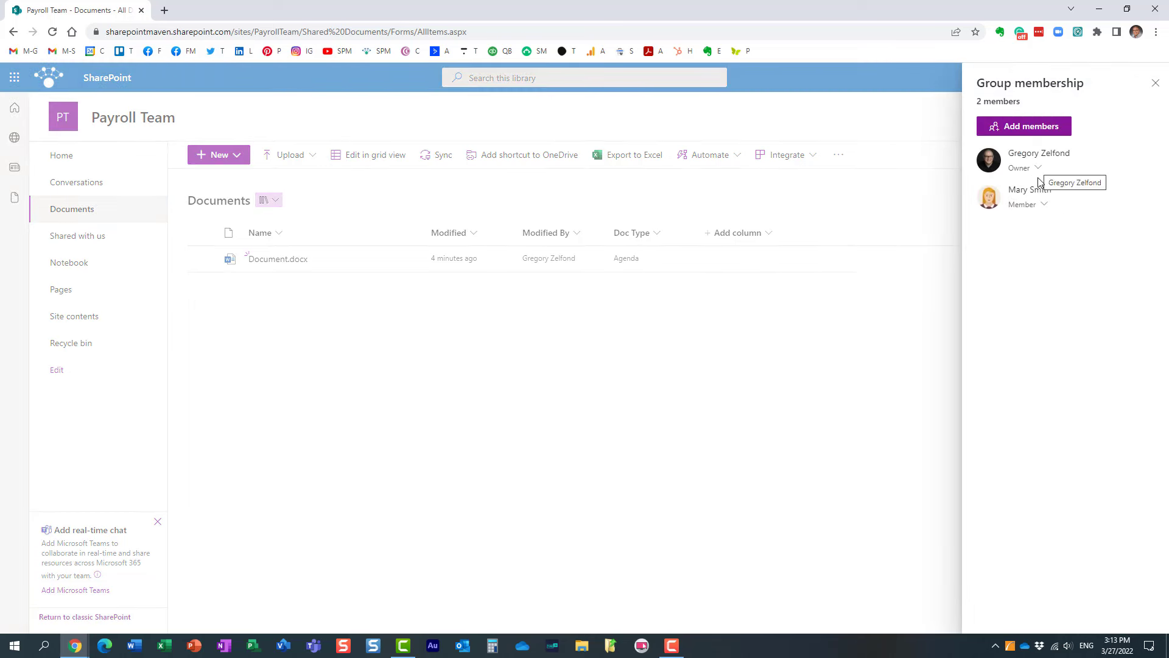
left_click(1154, 84)
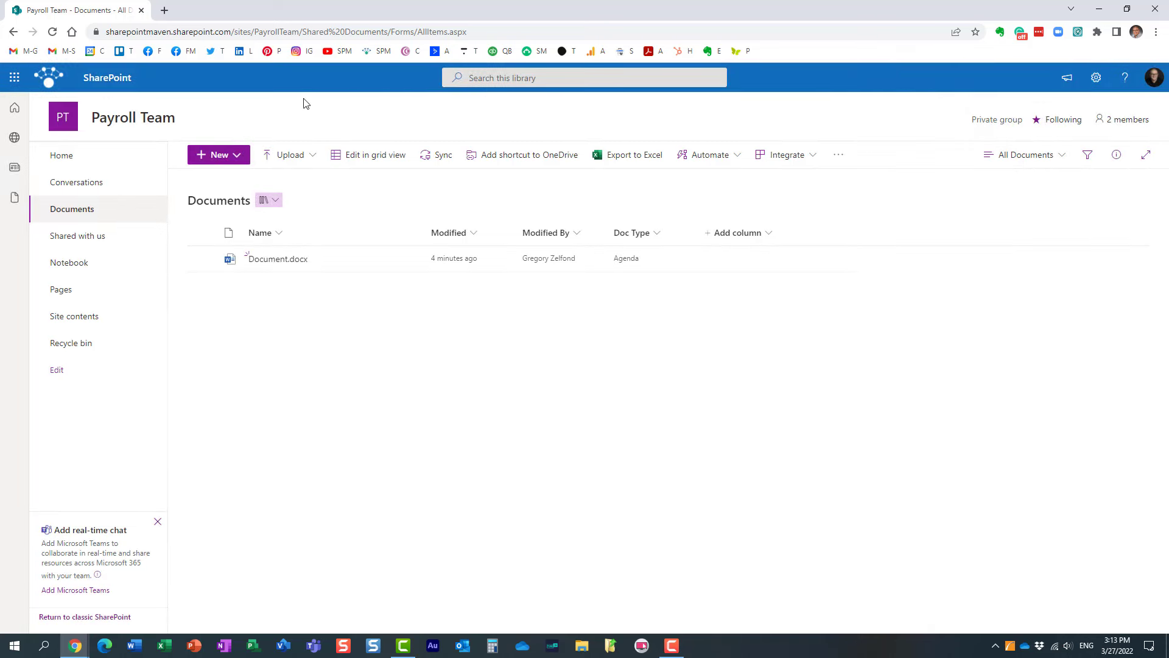
- Go through Site information to the full site settings and choose Manage site features under Site Actions
left_click(1099, 81)
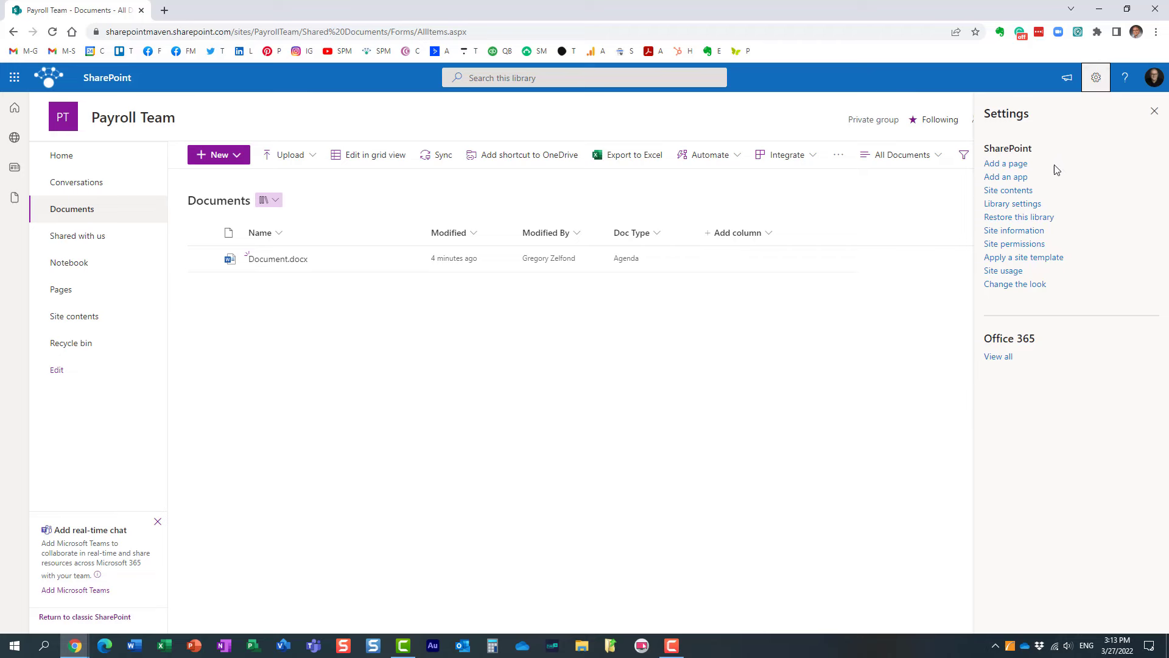
left_click(1030, 231)
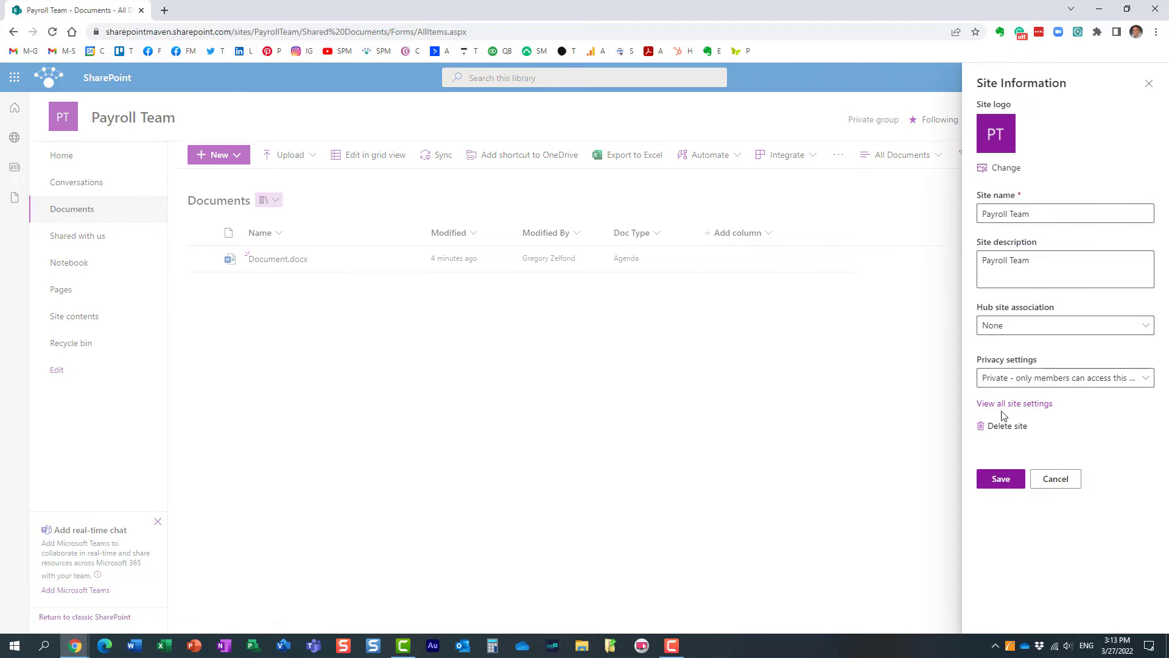
left_click(1008, 404)
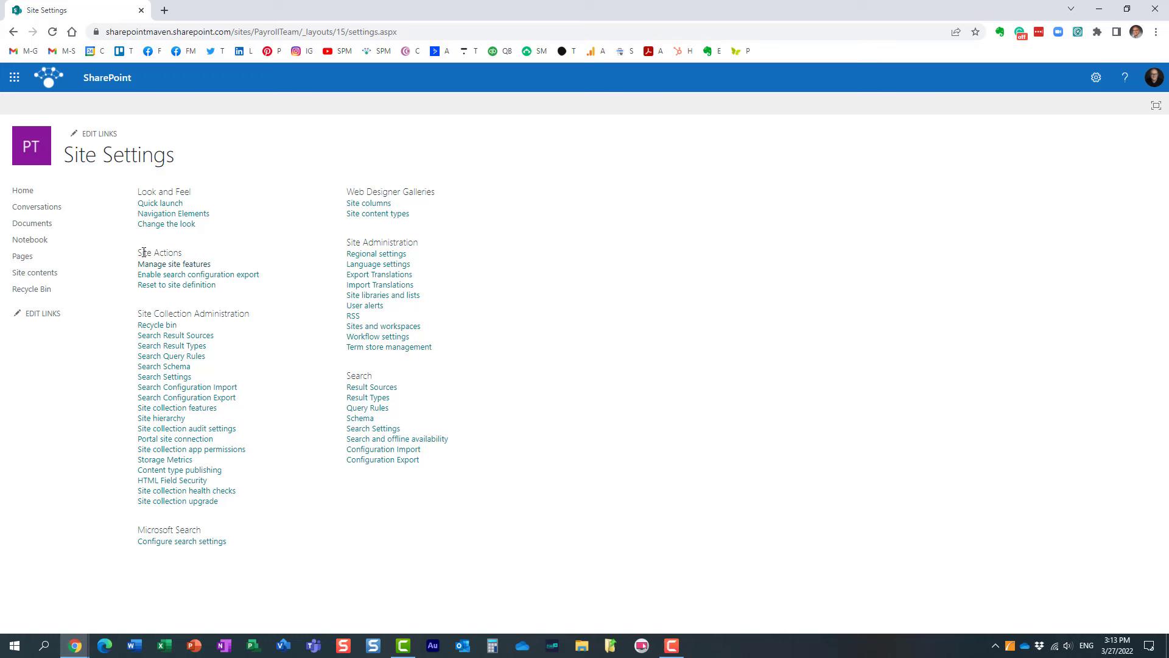
mouse_move(140, 252)
left_mouse_down()
mouse_move(244, 271)
mouse_move(257, 294)
left_mouse_up()
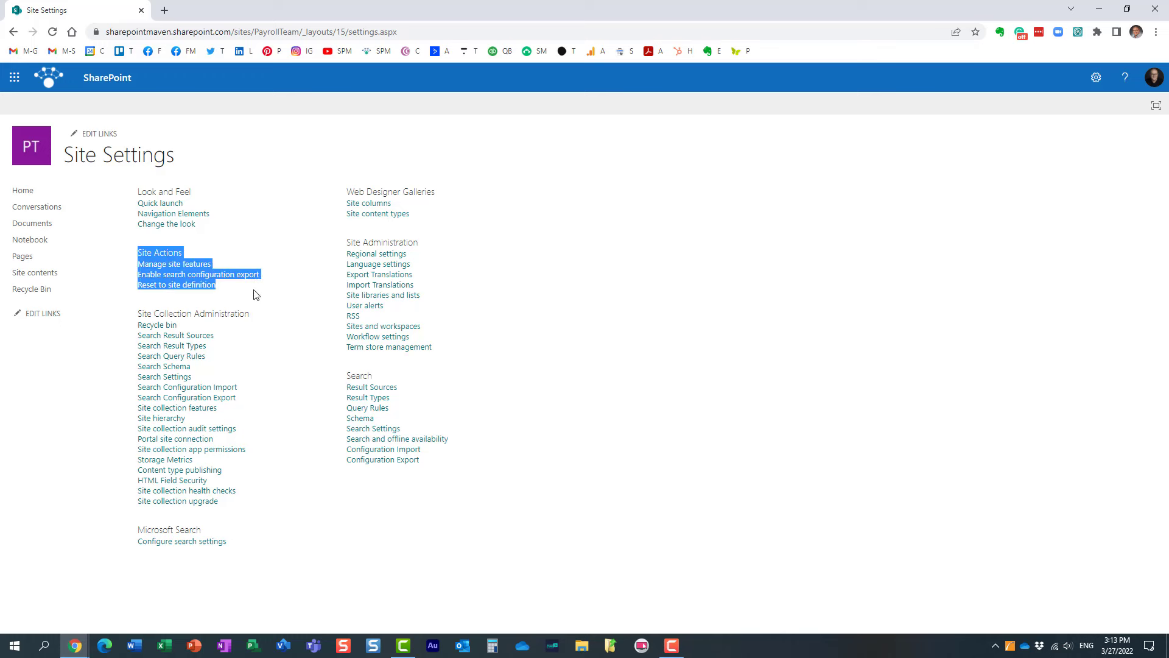
left_click(611, 315)
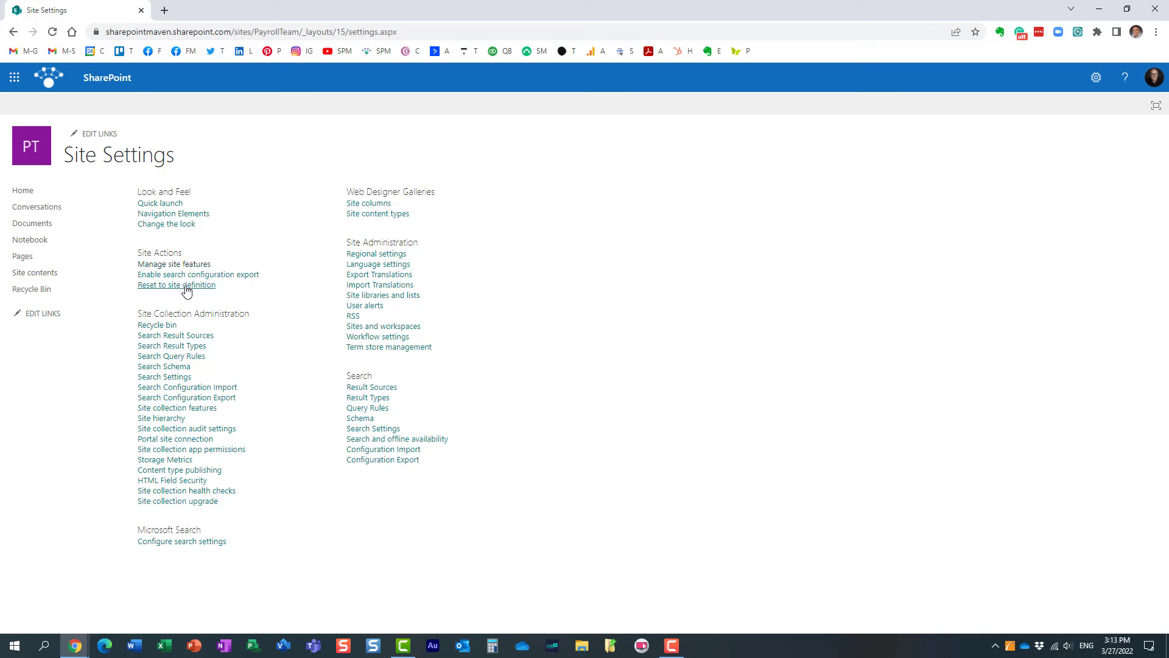
left_click(181, 266)
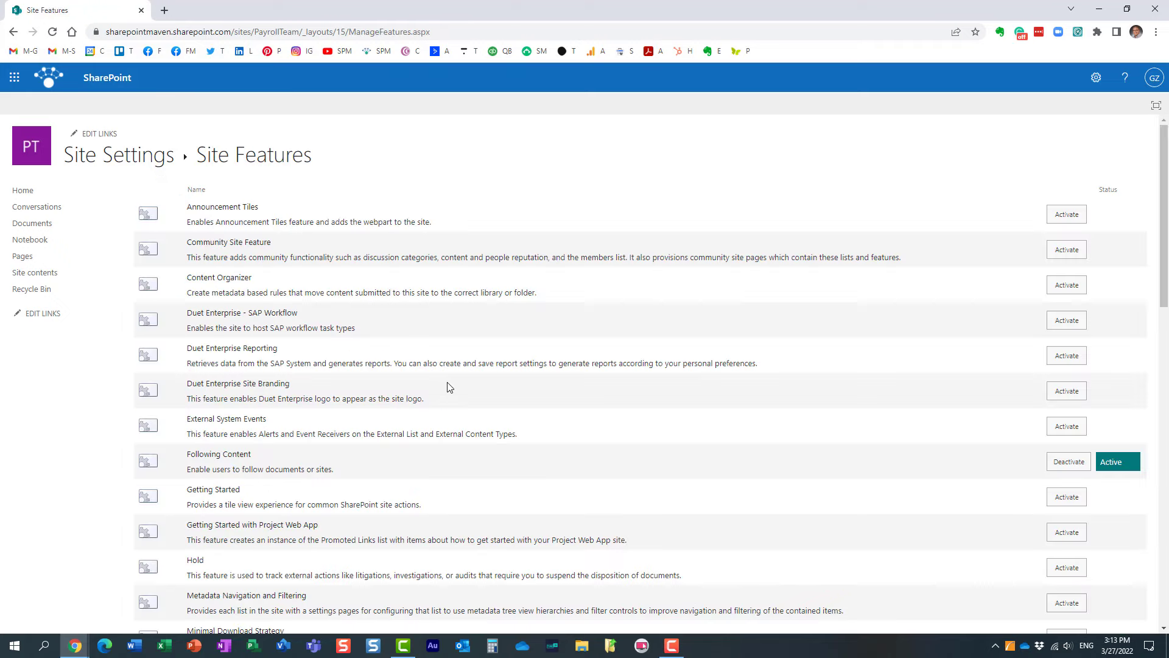
scroll(448, 388, "down", 2)
scroll(448, 388, "down", 2)
scroll(448, 388, "down", 2)
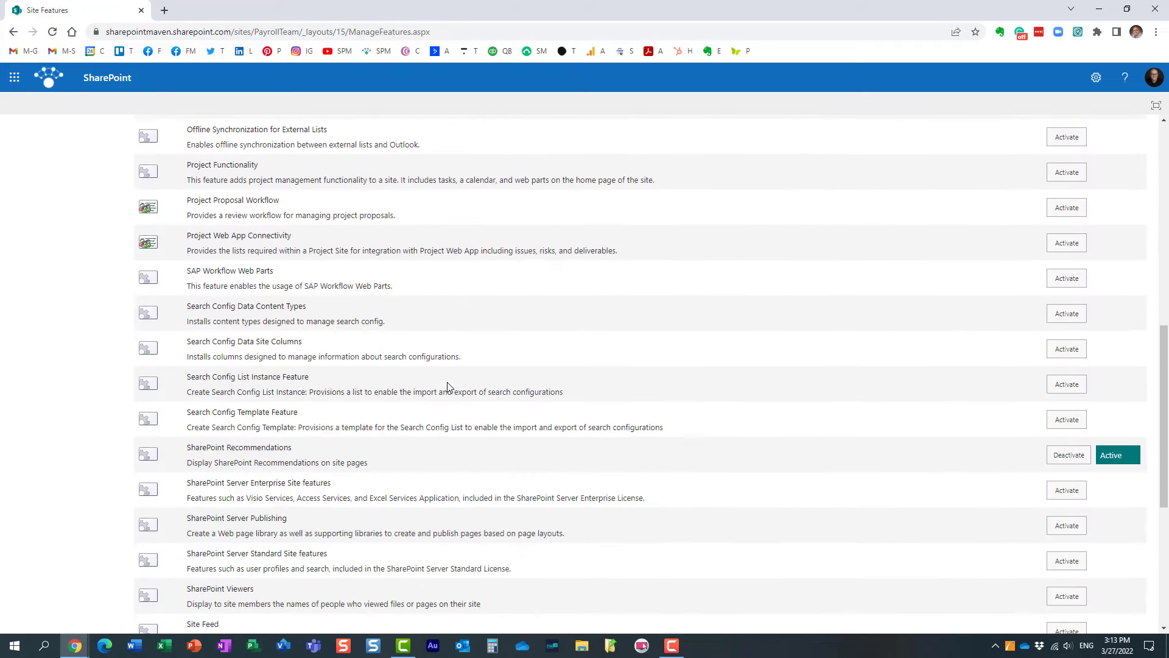
scroll(448, 388, "down", 1)
scroll(449, 388, "down", 1)
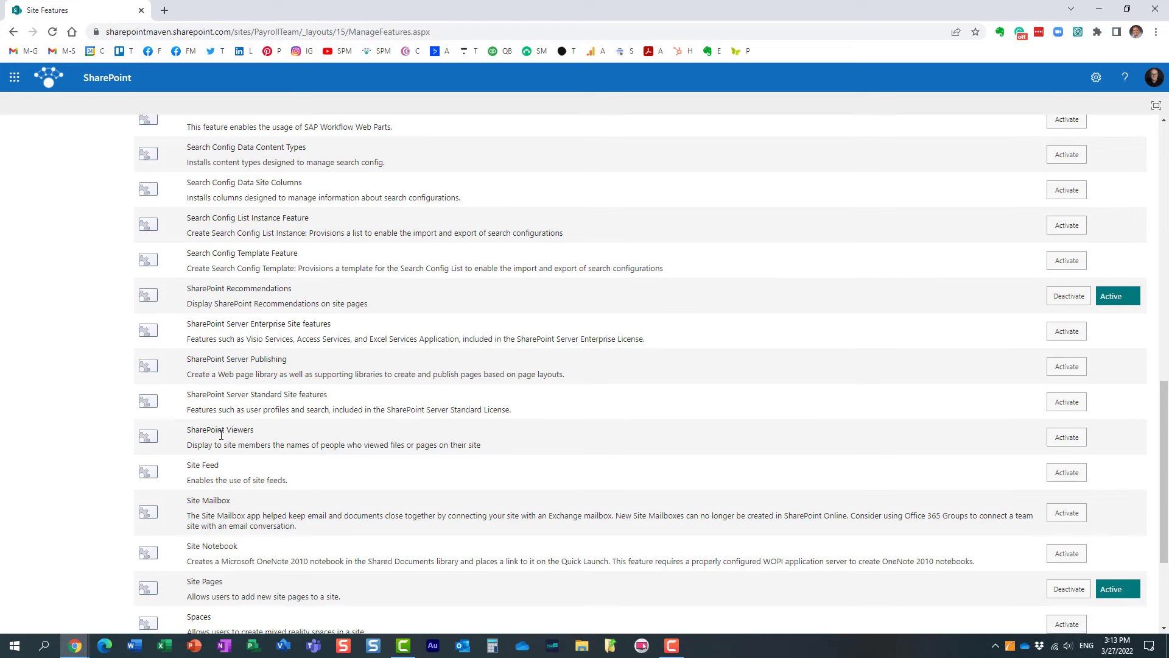
- Read the SharePoint Viewers description and activate the feature
left_click_drag(189, 445, 434, 443)
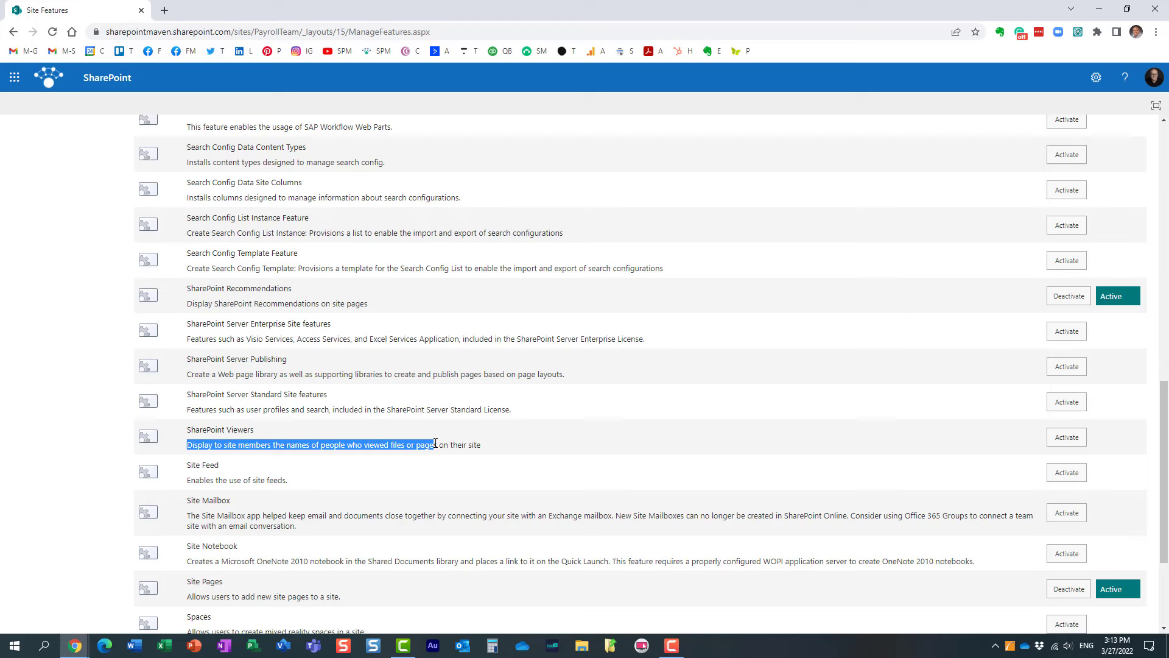
left_click_drag(435, 445, 496, 447)
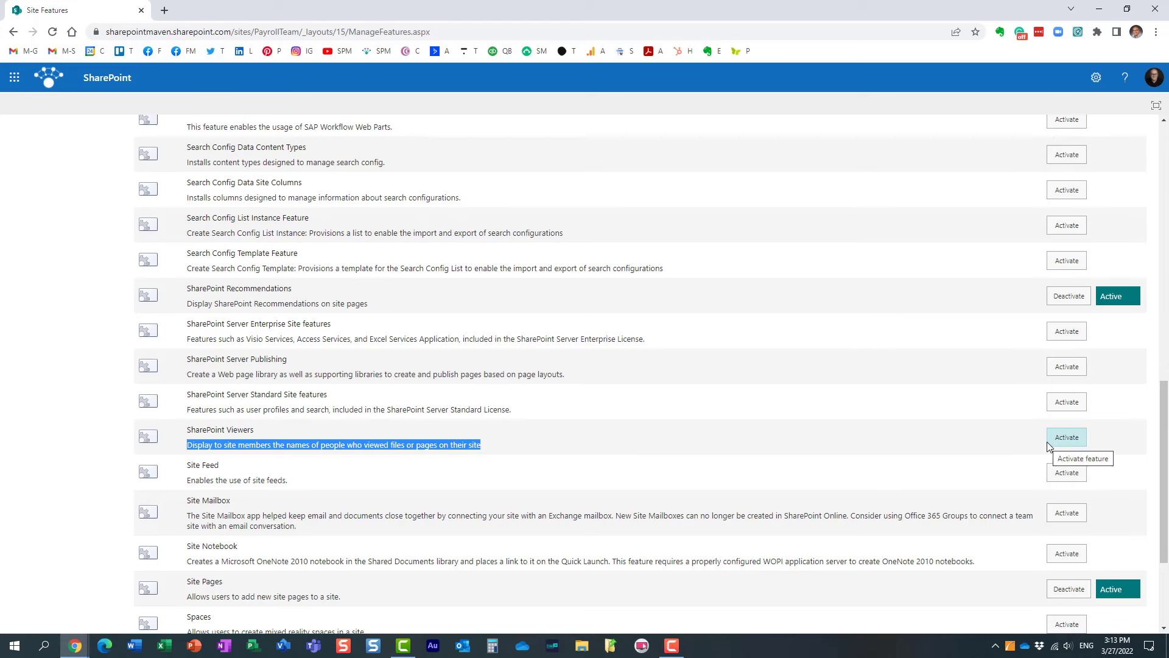
left_click(1062, 439)
scroll(948, 535, "down", 3)
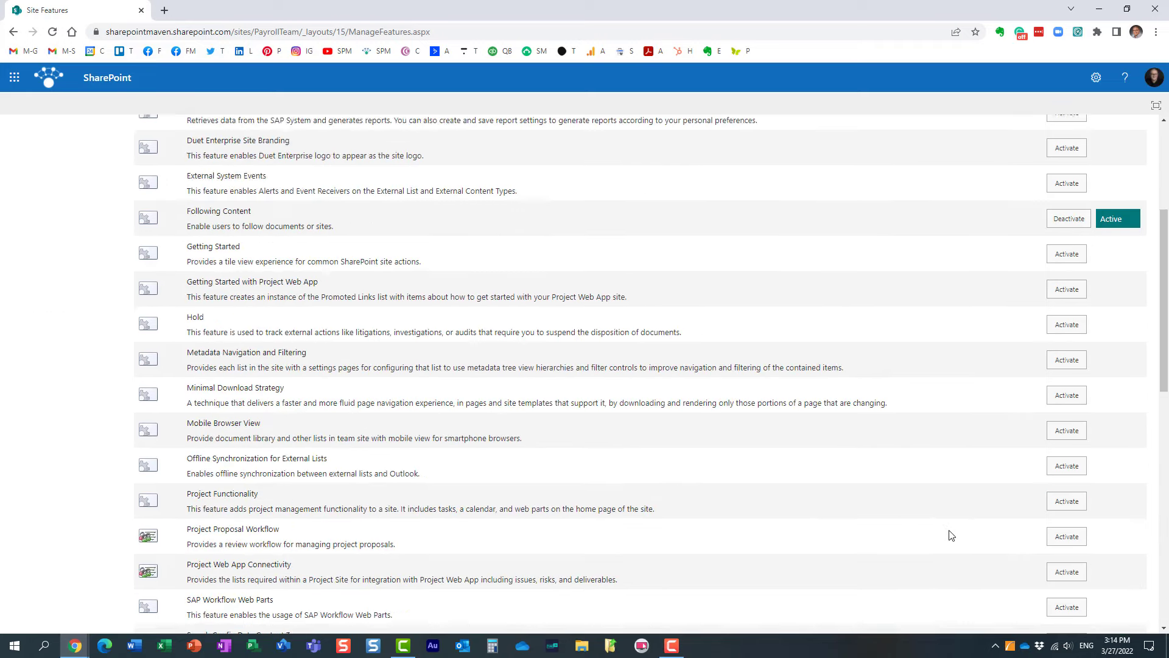
scroll(949, 535, "down", 2)
scroll(950, 533, "down", 2)
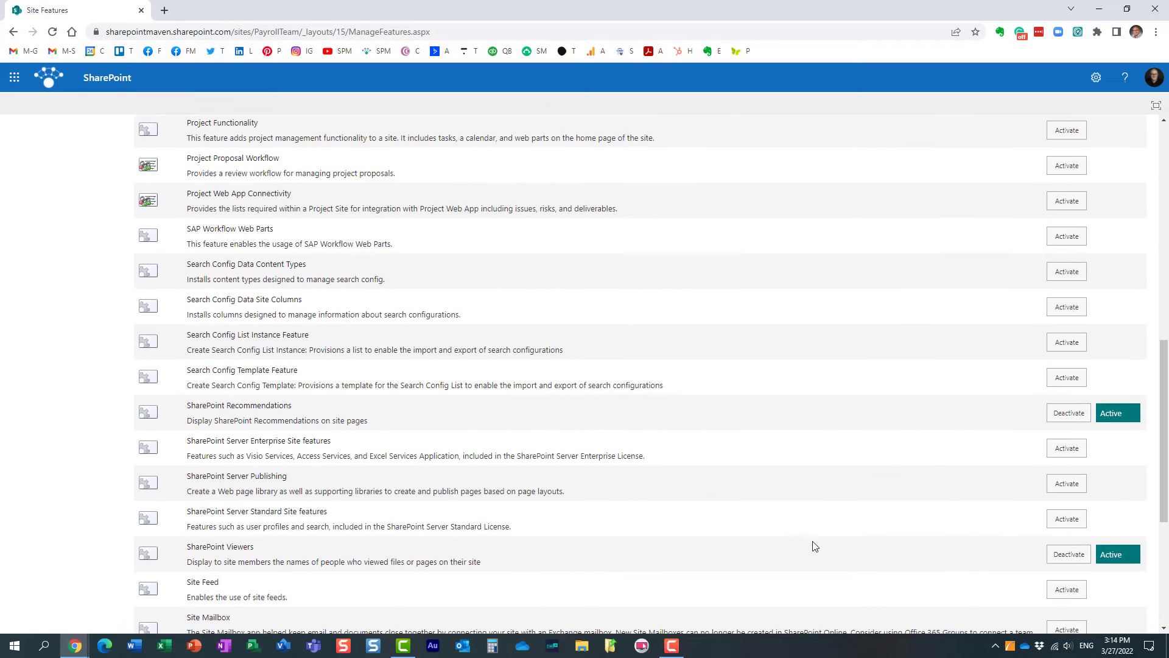
scroll(812, 545, "down", 1)
scroll(290, 388, "up", 2)
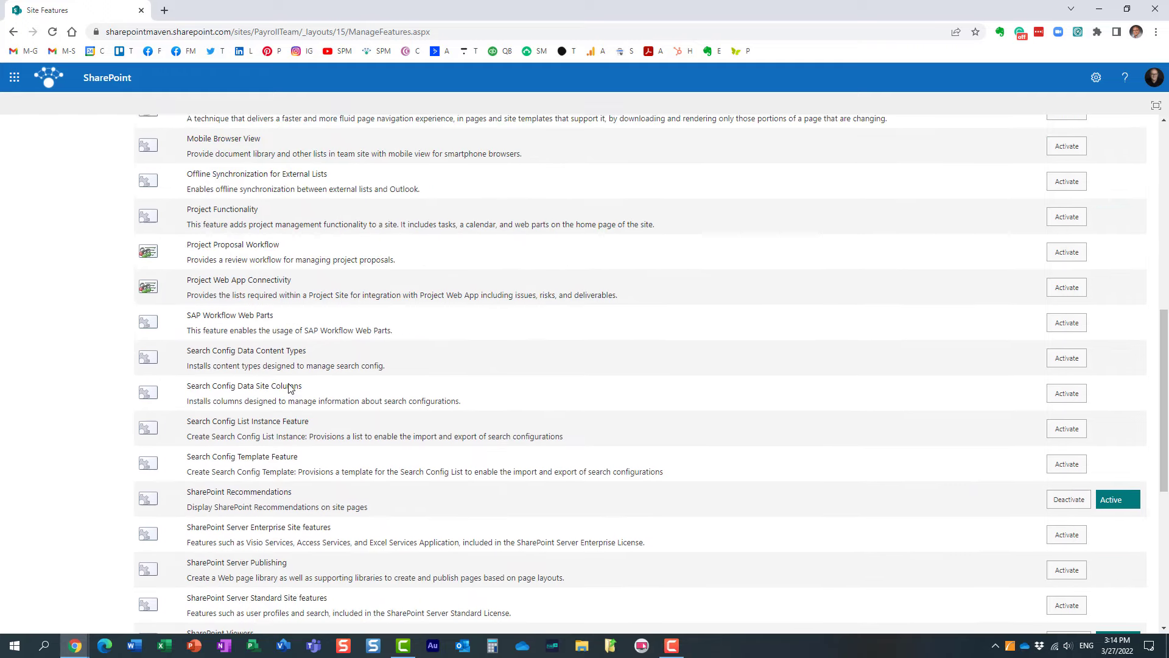
scroll(288, 388, "up", 3)
scroll(289, 388, "up", 2)
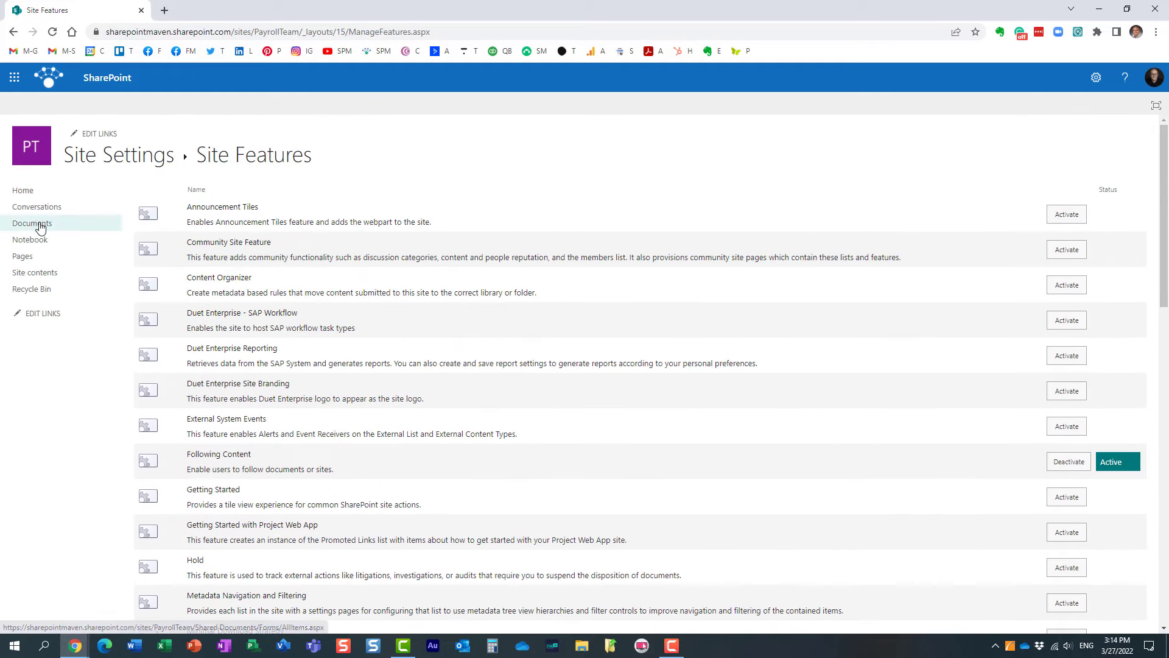
left_click(37, 223)
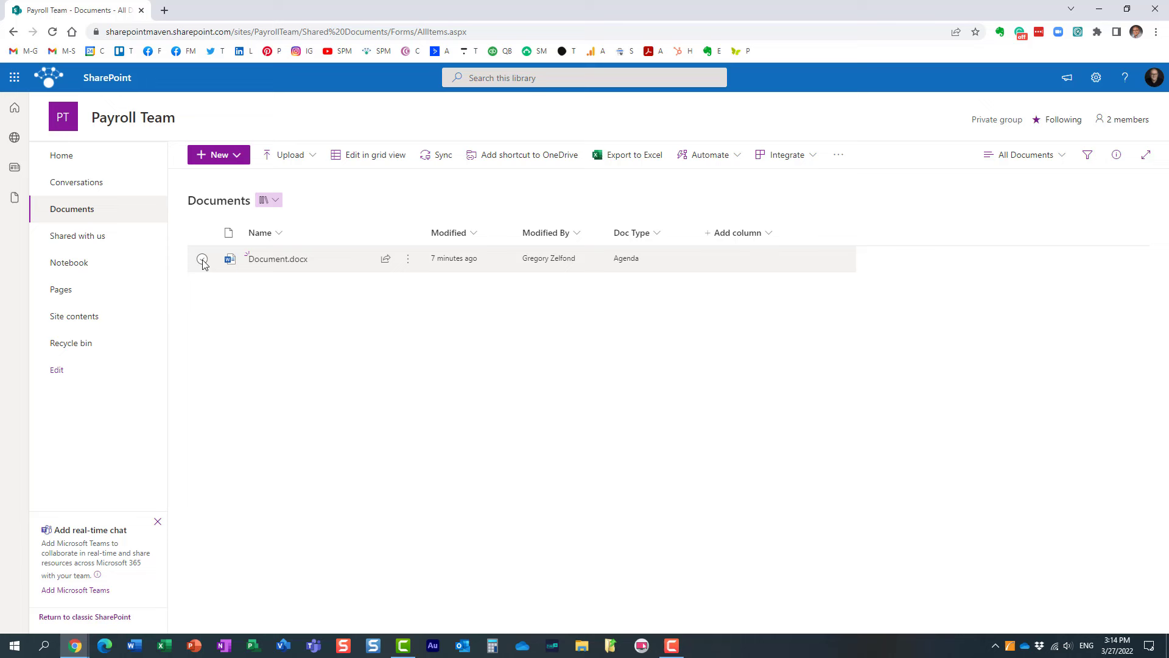
left_click(203, 260)
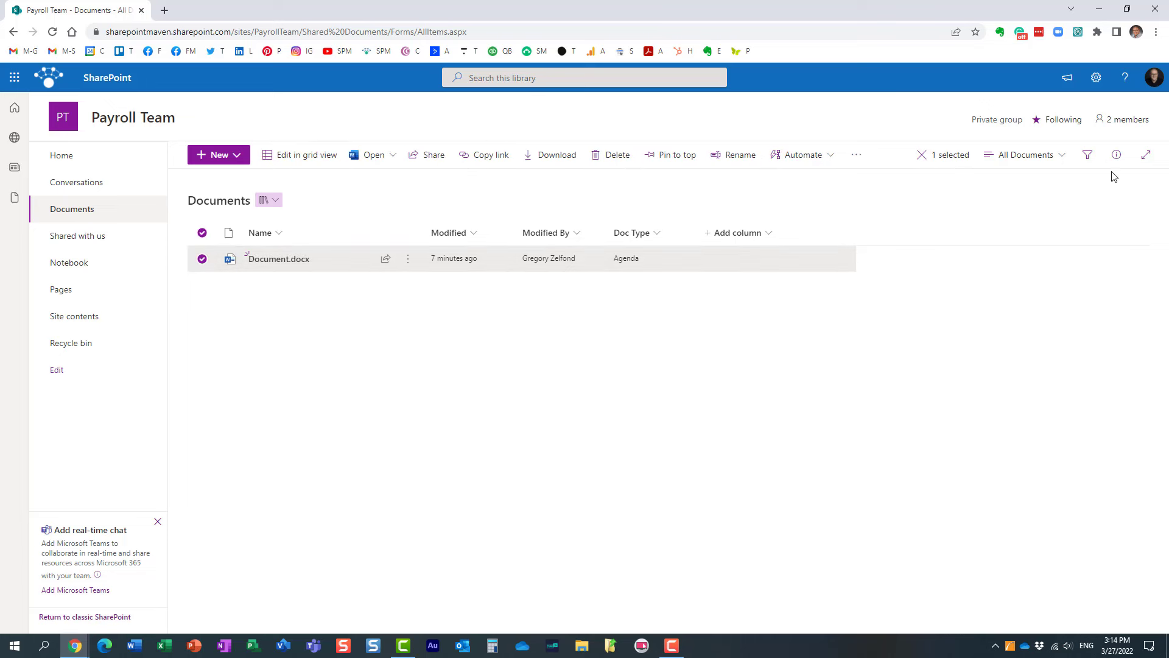
left_click(1115, 156)
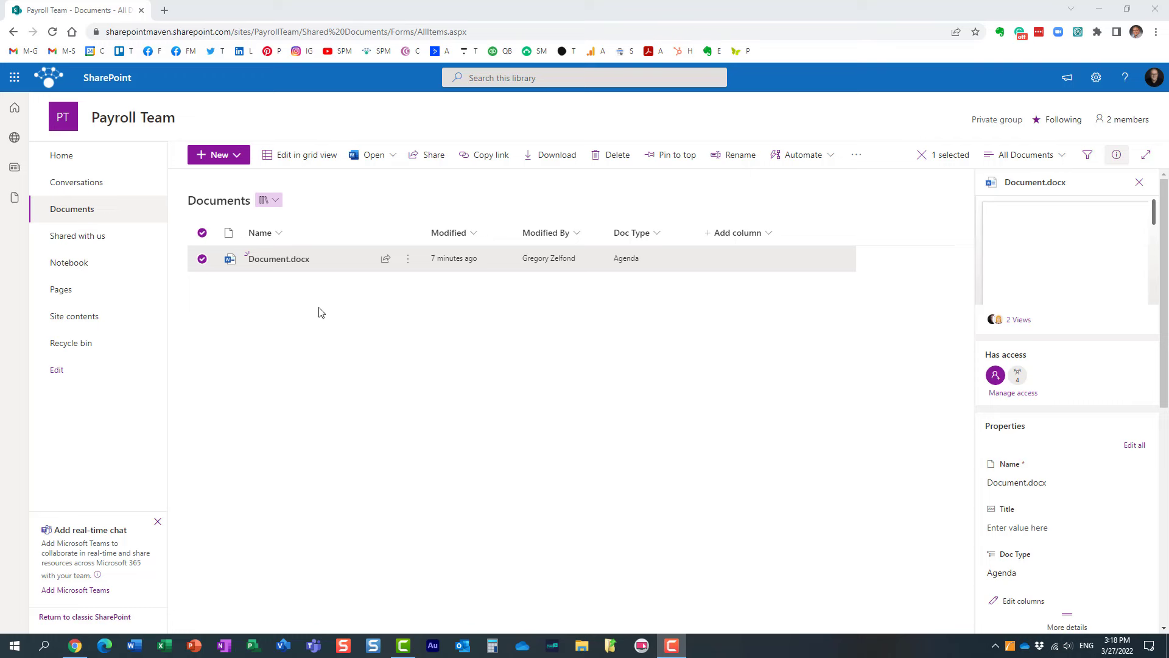
mouse_move(278, 258)
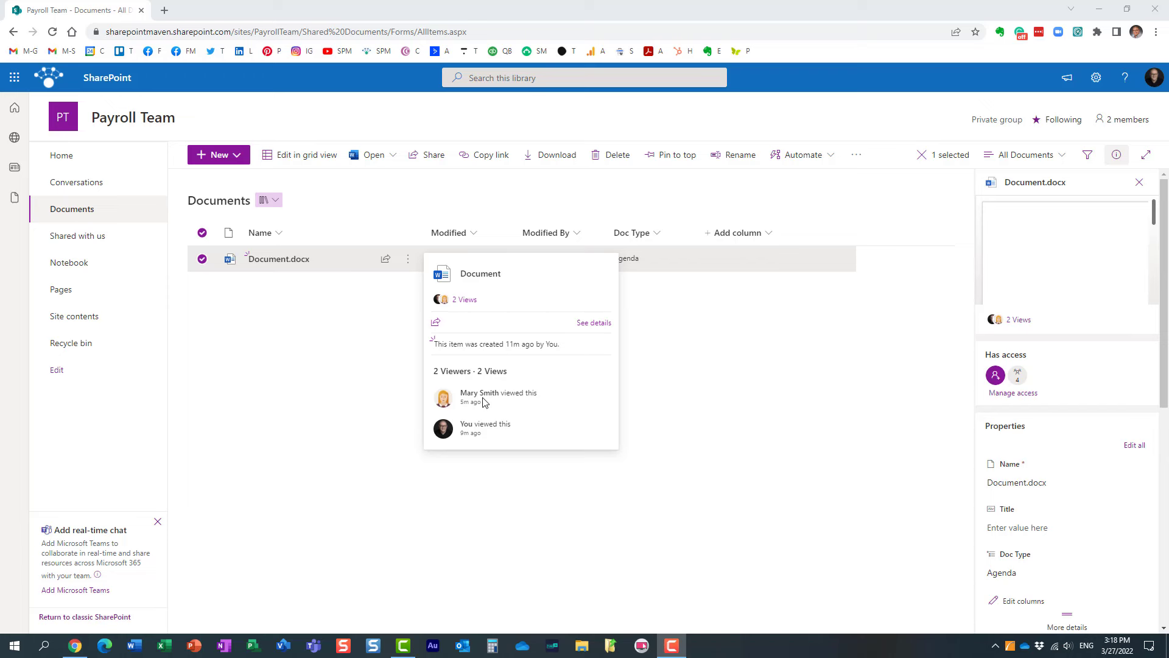
- Deselect the file and head to Site contents from the settings panel
left_click(505, 193)
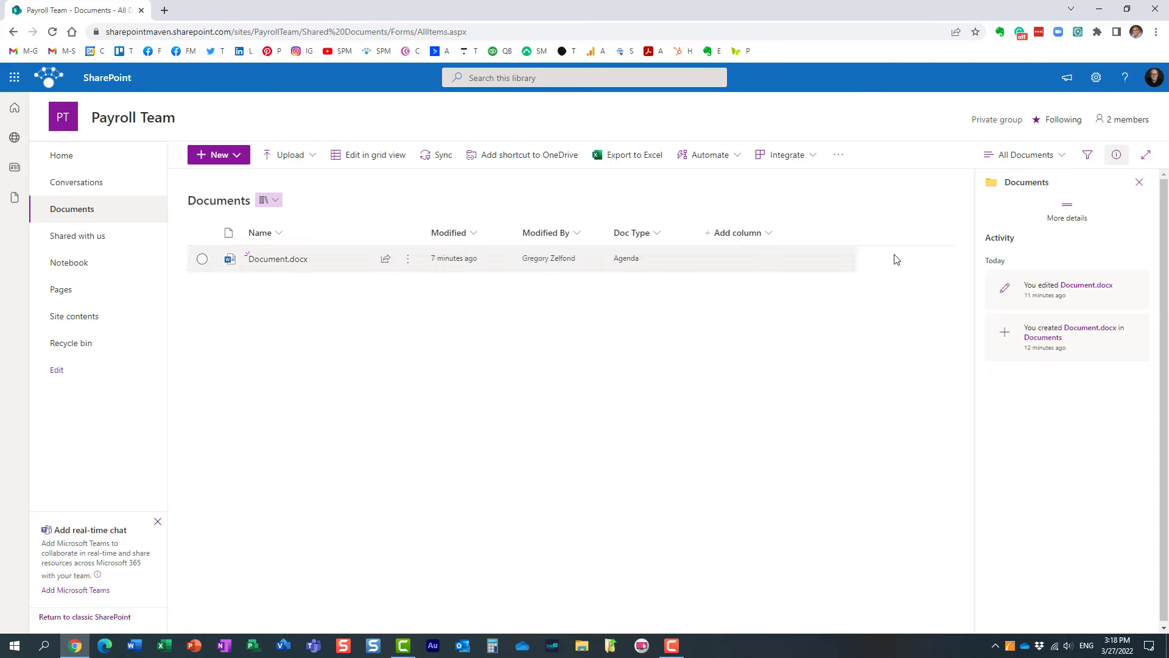
left_click(1096, 78)
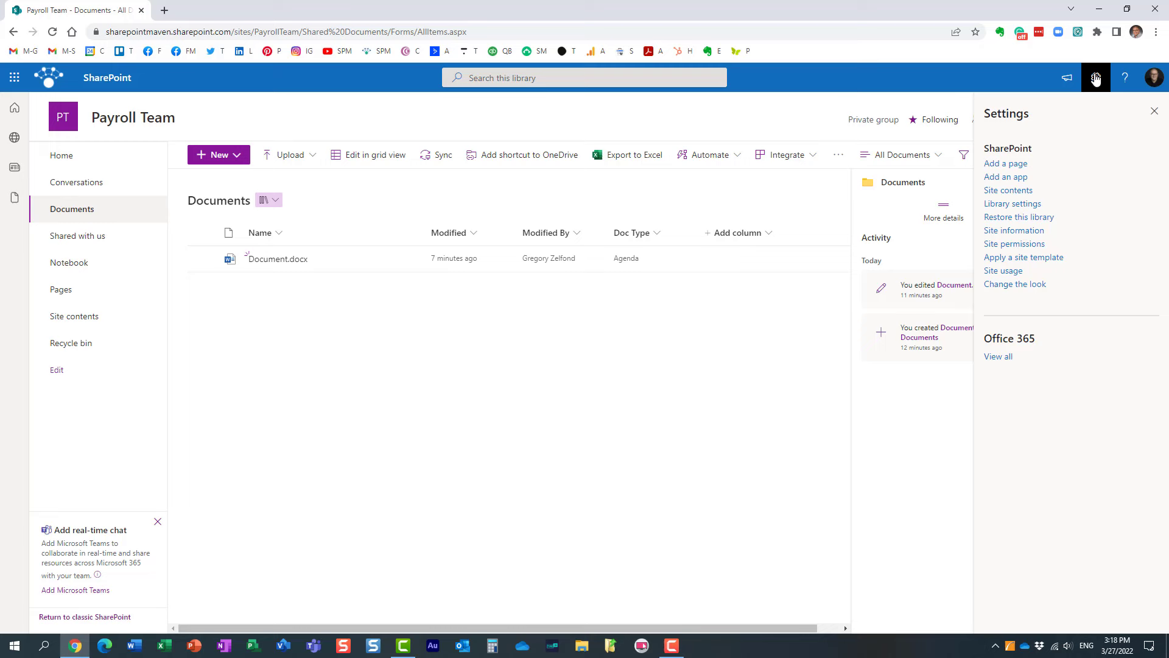
left_click(1018, 191)
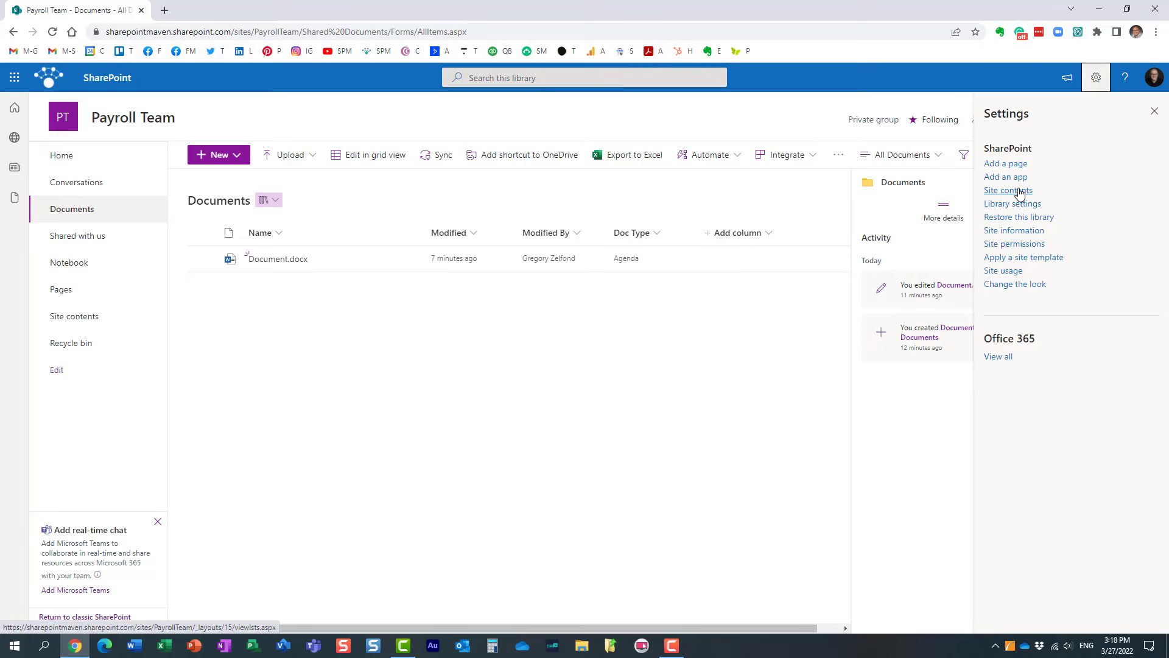